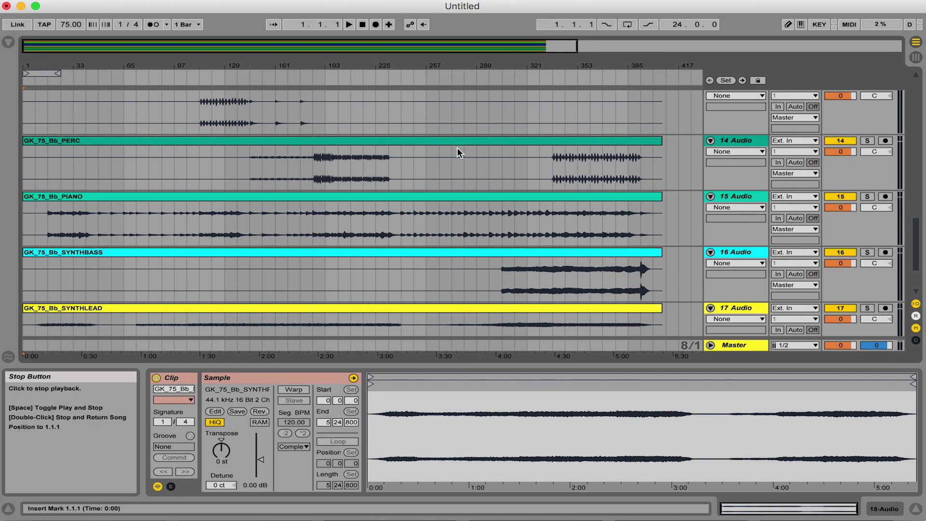
scroll(458, 148, "up", 10)
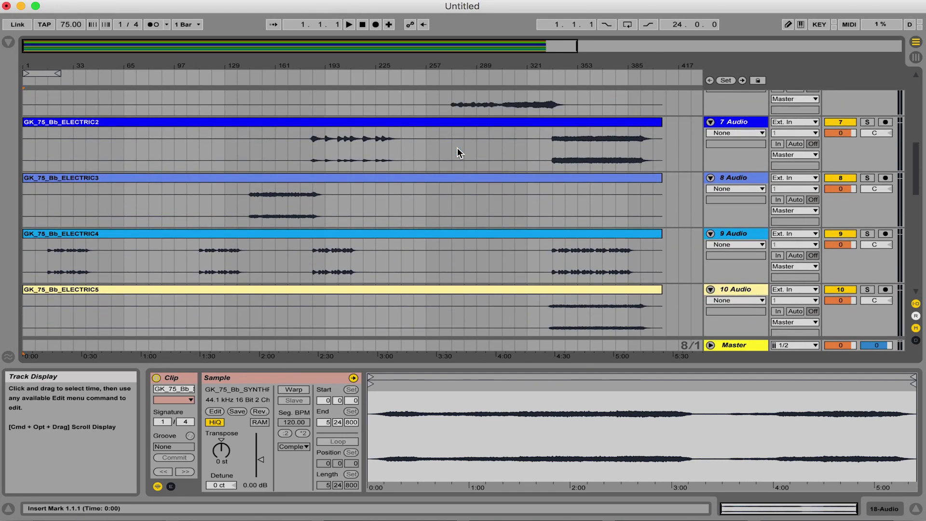
scroll(457, 147, "up", 8)
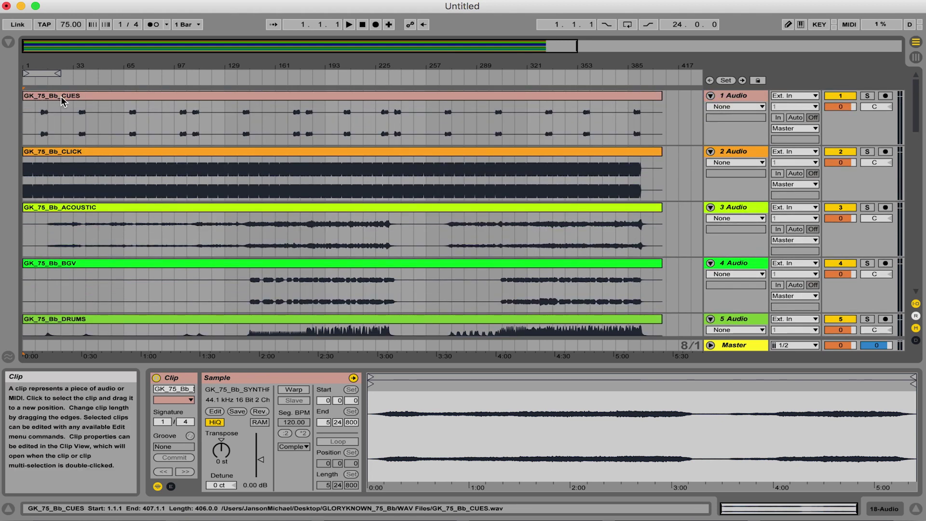
scroll(386, 146, "down", 5)
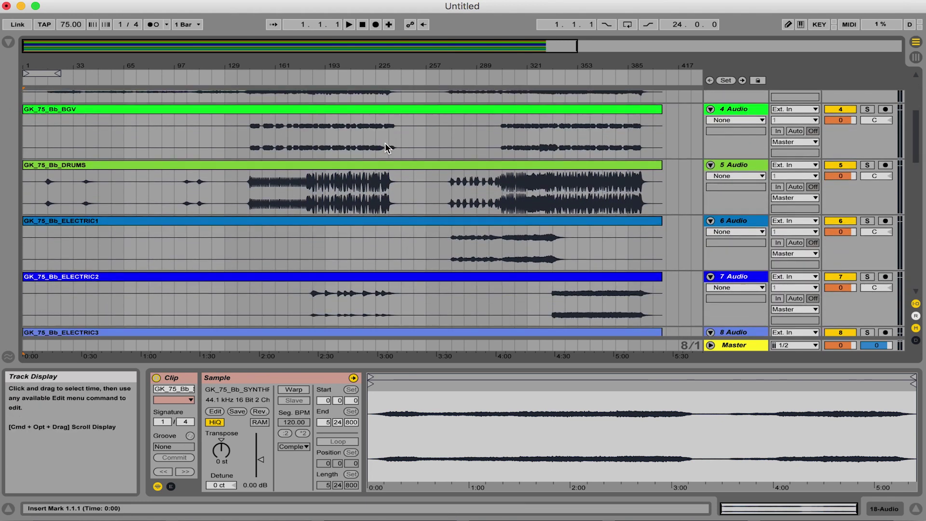
scroll(385, 146, "down", 15)
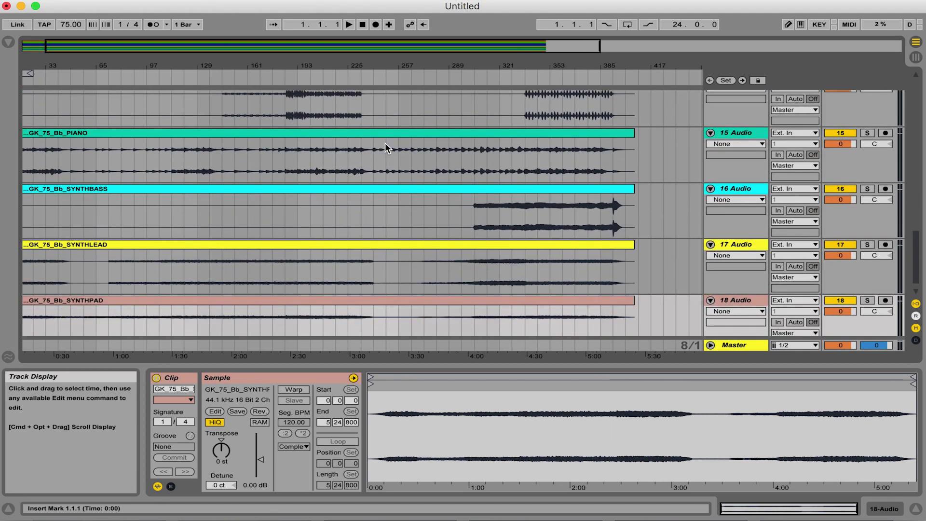
scroll(384, 142, "down", 1)
scroll(384, 142, "left", 1)
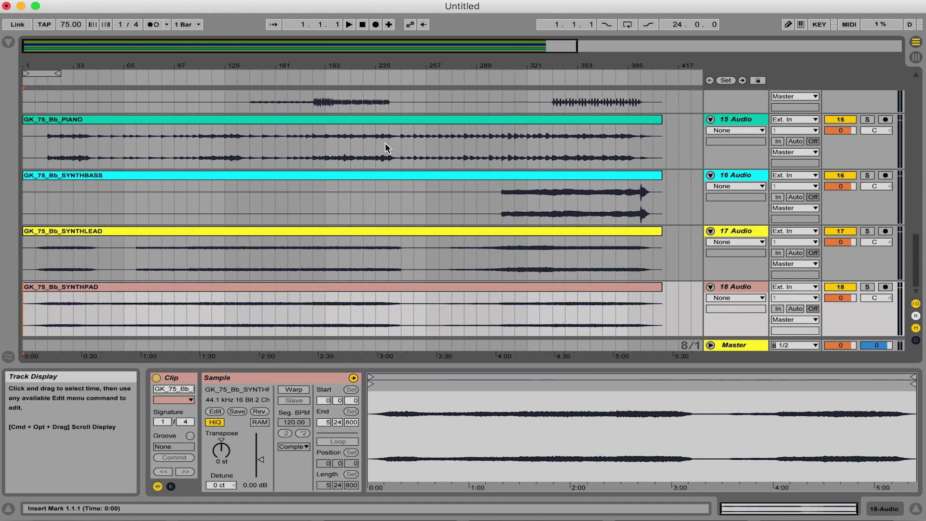
scroll(384, 143, "up", 20)
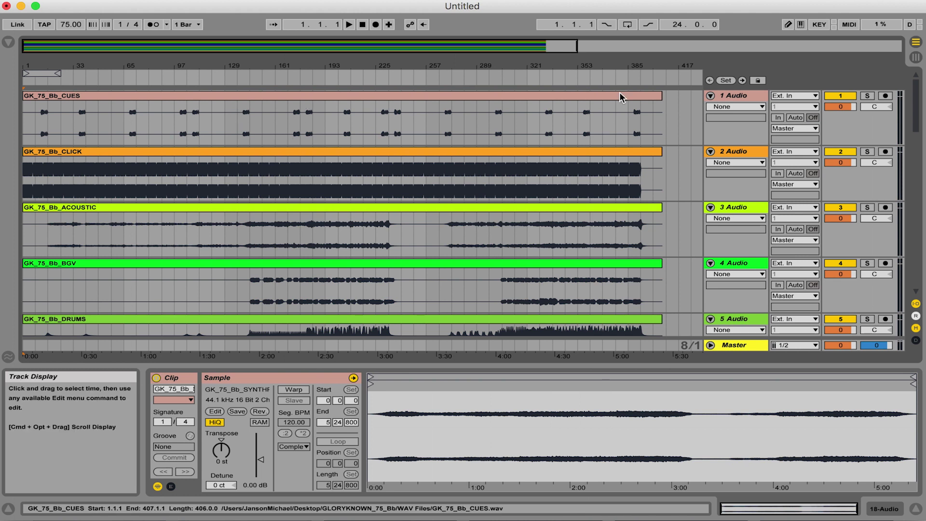
Rename tracks 1–5 to CUES, CLICK, ACOUSTIC, BGV and DRUMS.
left_click(742, 99)
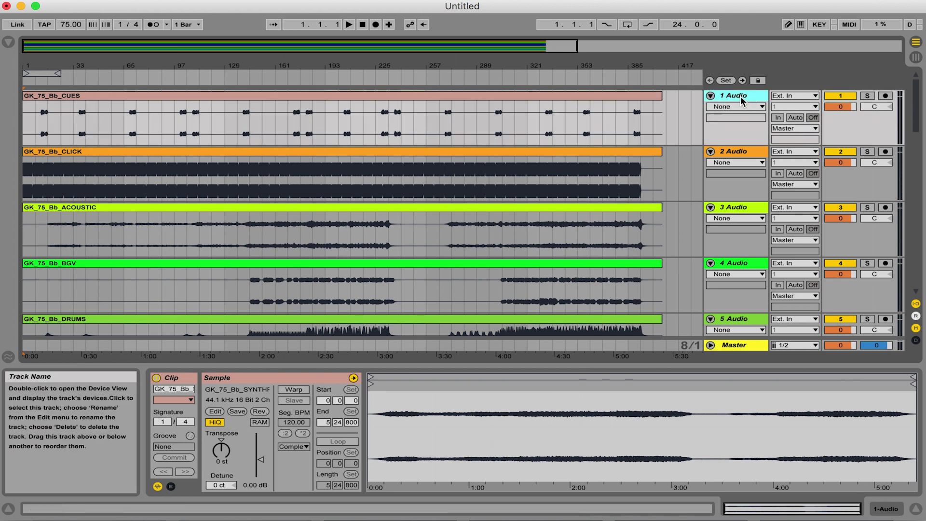
key("super+r")
type("CUE")
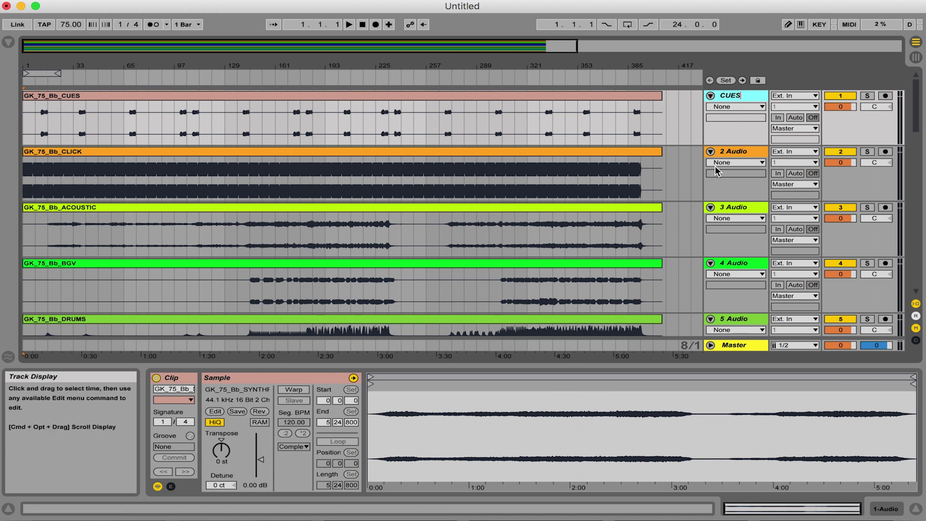
key("Tab")
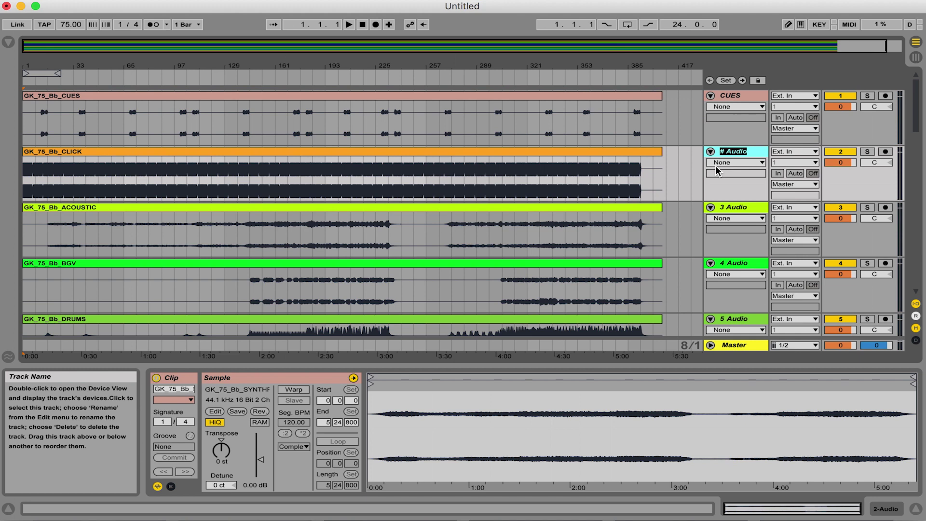
type("CLICK")
key("Tab")
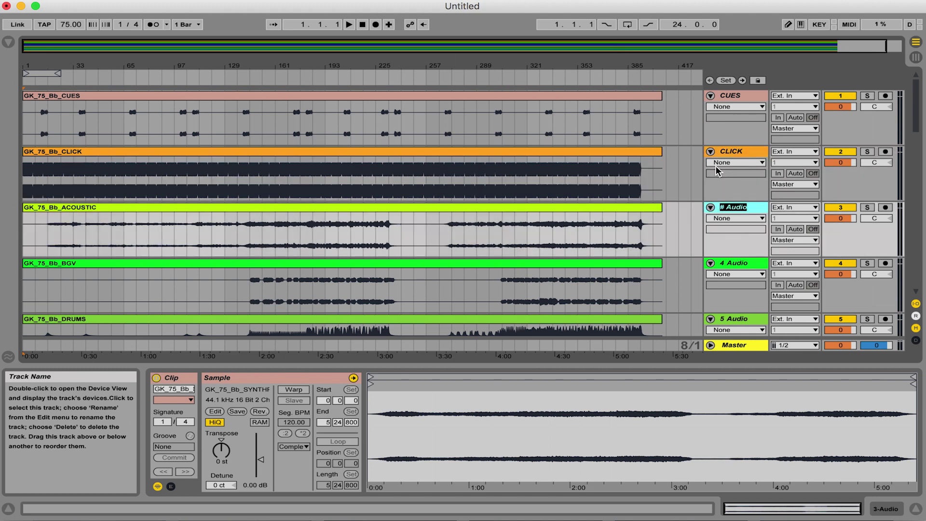
type("ACOUSTIC")
key("Tab")
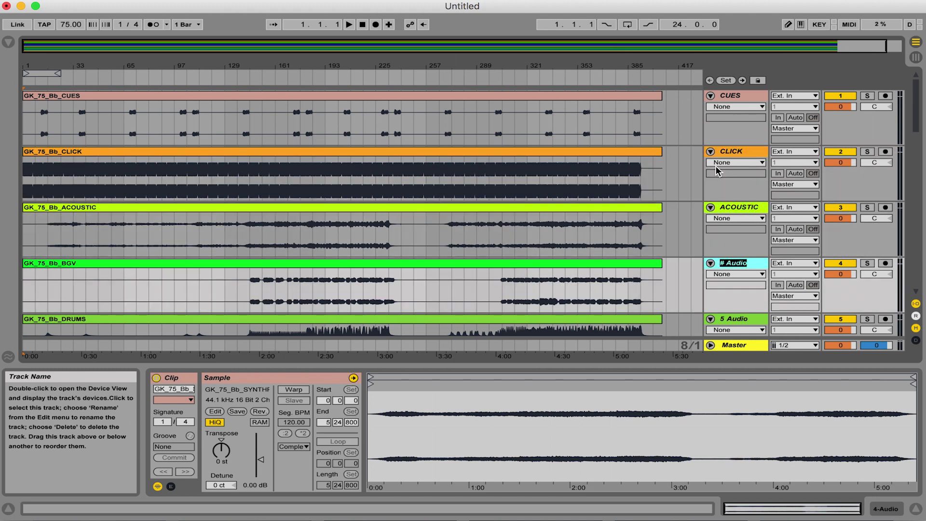
type("BGV")
key("Tab")
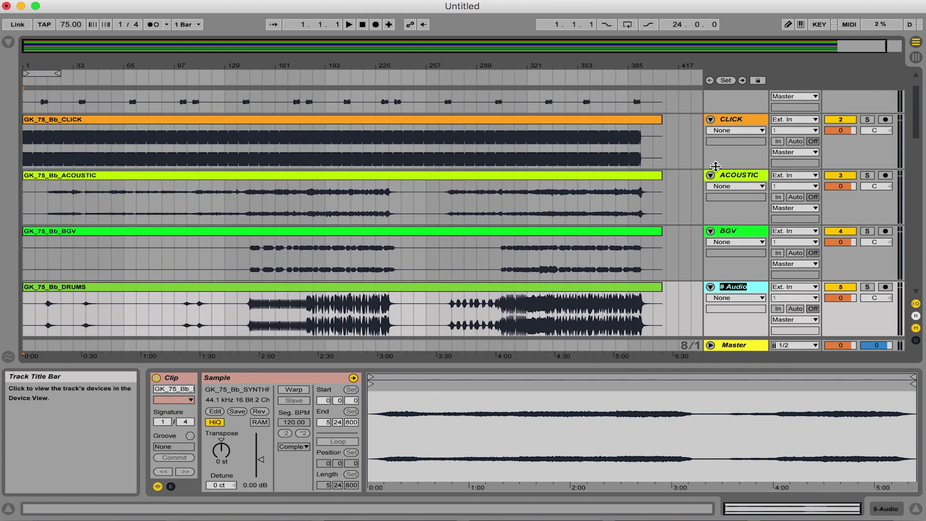
type("DRUMS")
key("Tab")
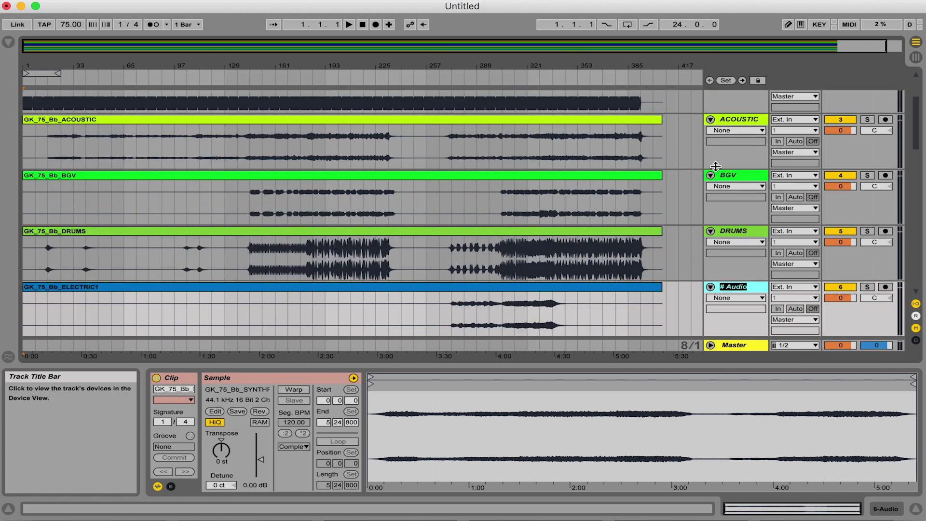
Rename tracks 6–11 to ELECTRIC1 through ELECTRIC6.
type("ELECTRIC1")
key("Tab")
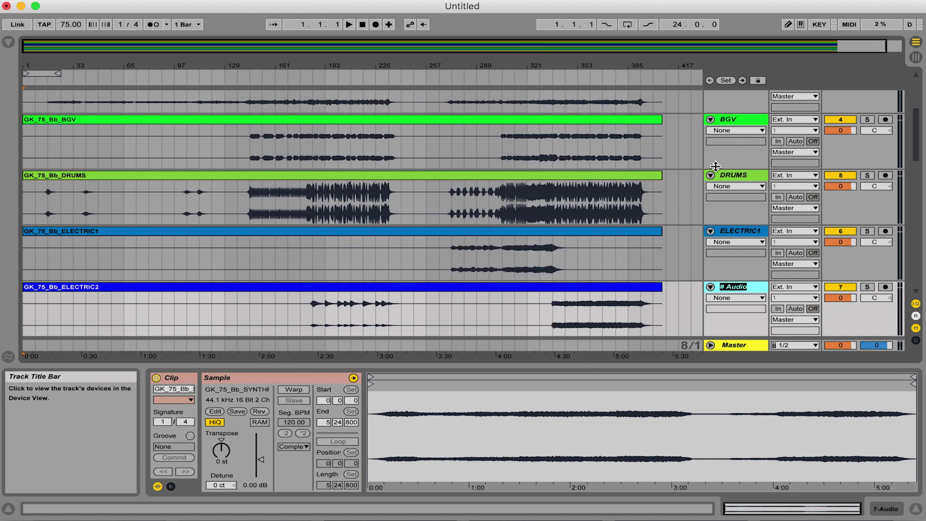
type("ELECTRIC2")
key("Tab")
type("ELEC")
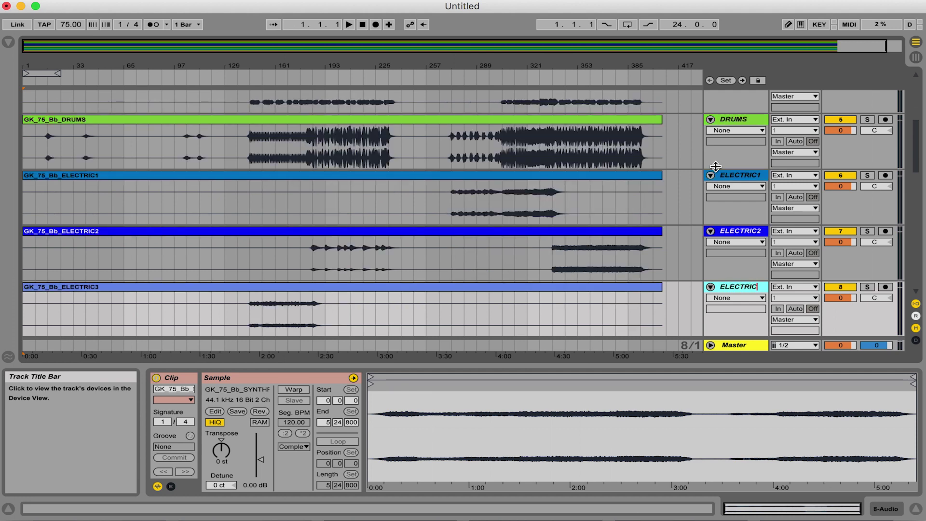
key("Tab")
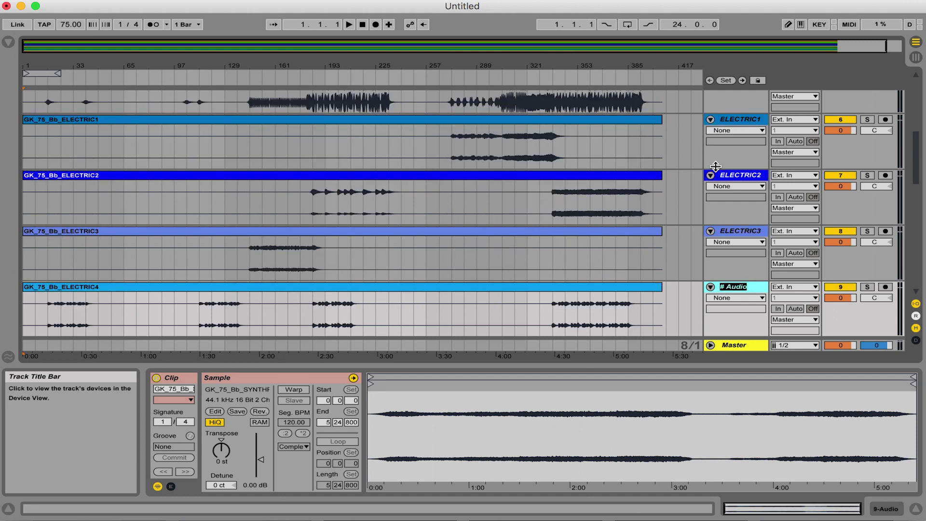
type("ELECTRIC4")
key("Tab")
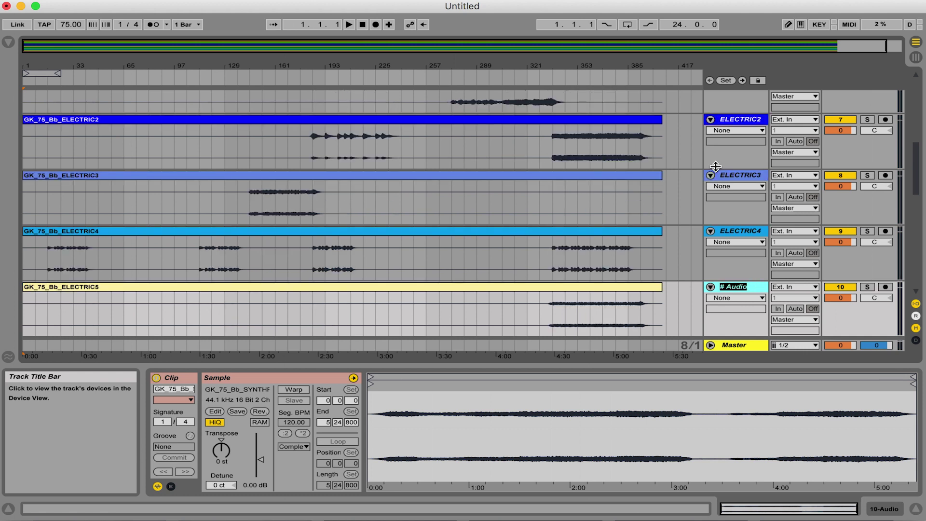
type("ELECTRIC5")
key("Tab")
type("ELE")
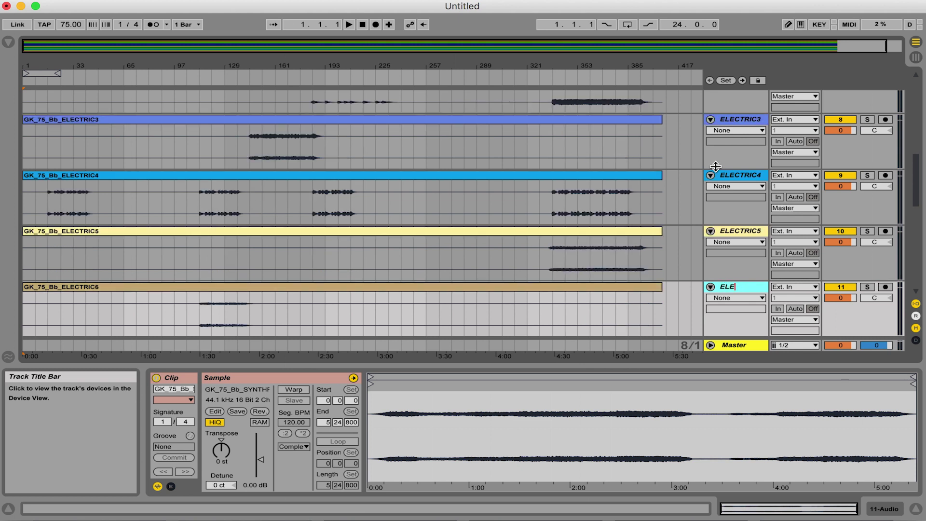
type("CTRIC6")
key("Tab")
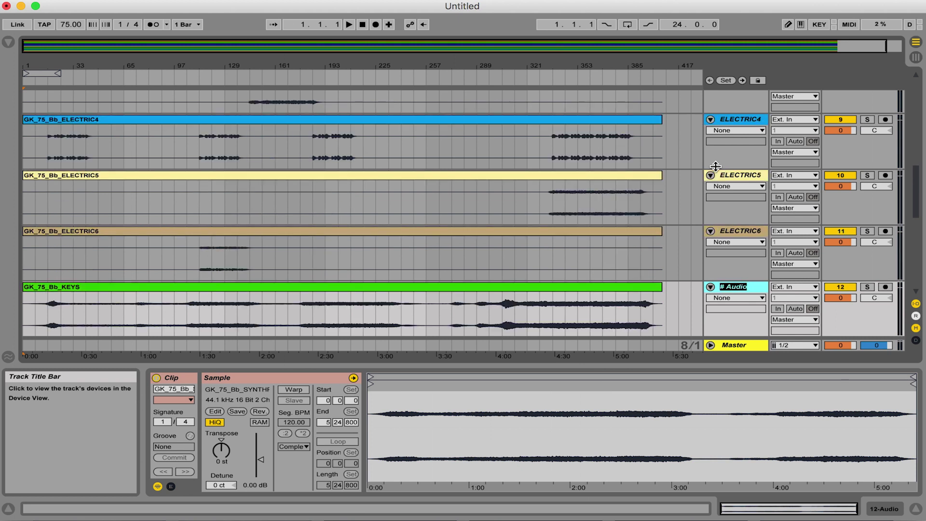
Rename tracks 12–18 to KEYS, LOOP, PERC, PIANO, SYNTHBASS, SYNTHLEAD and SYNTHPAD.
type("KEYS")
key("Tab")
type("LOOP")
key("Tab")
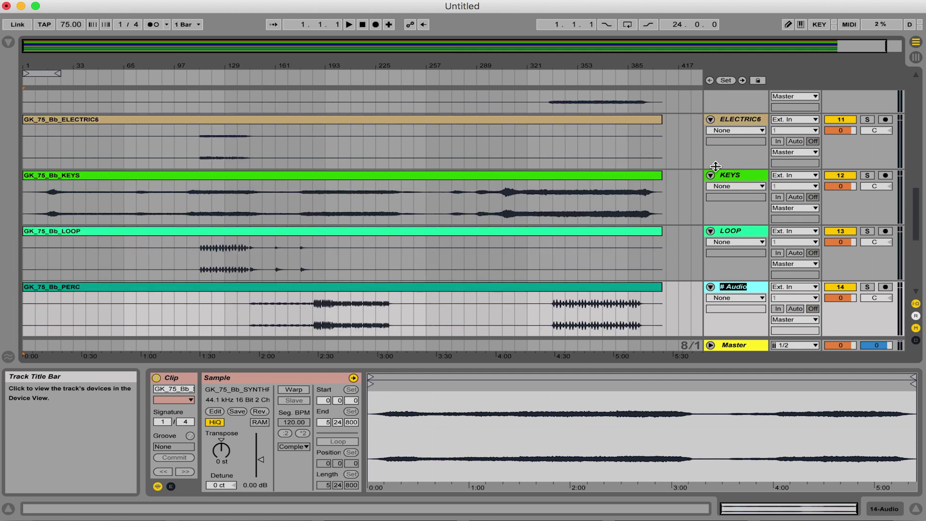
type("PERC")
key("Tab")
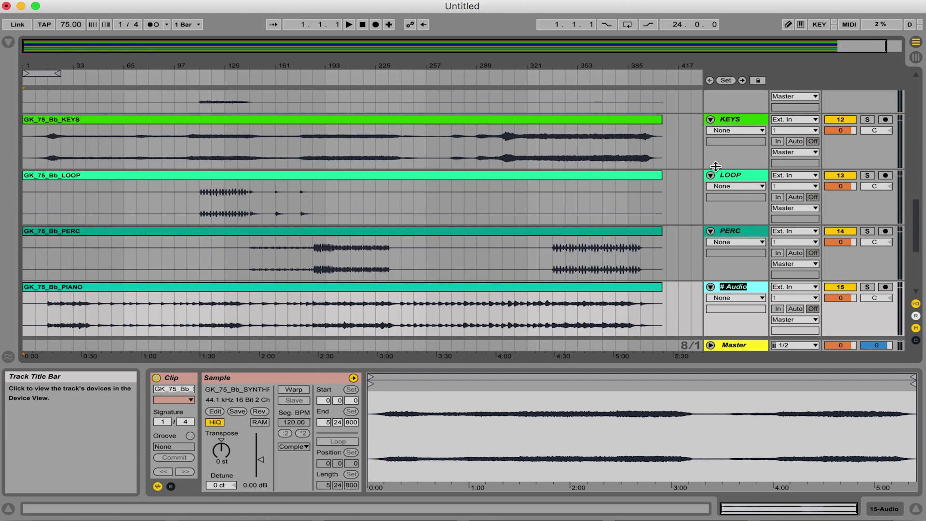
type("PIANO")
key("Tab")
type("SYNTHBASS")
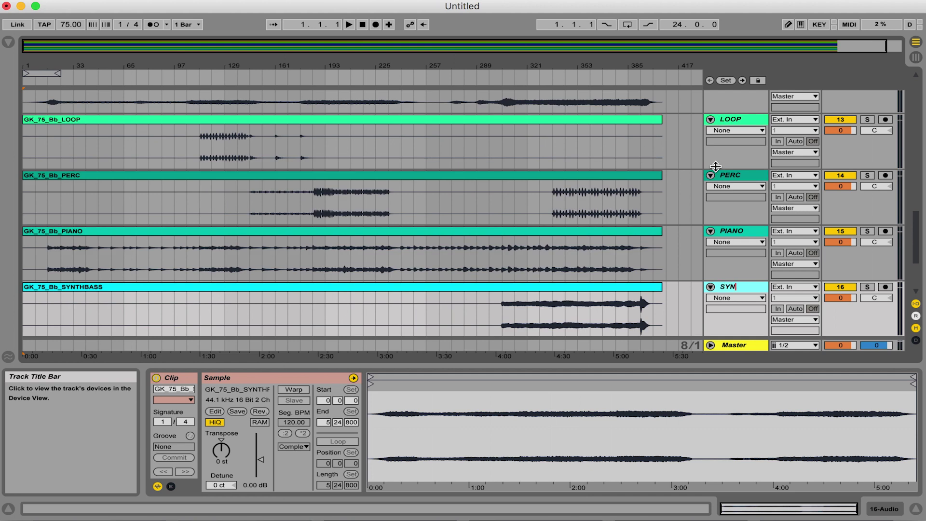
key("Tab")
type("SYNT")
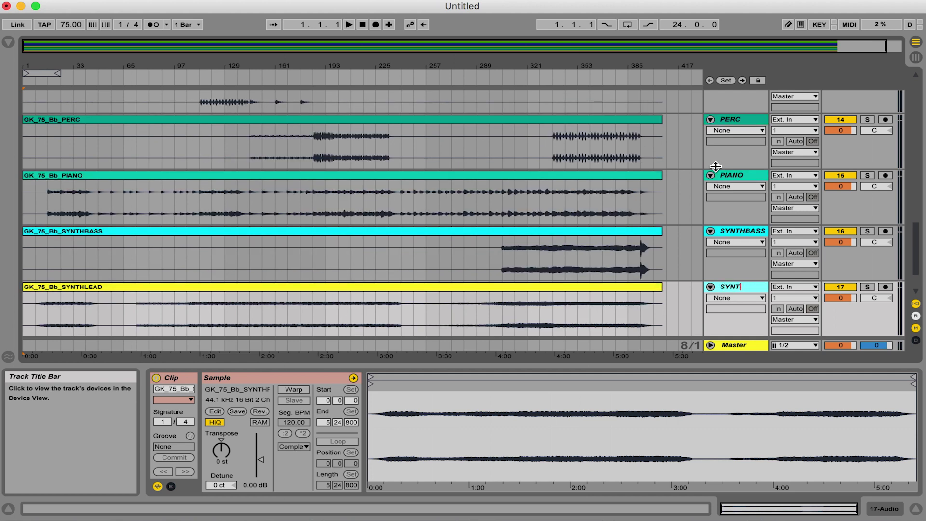
key("Tab")
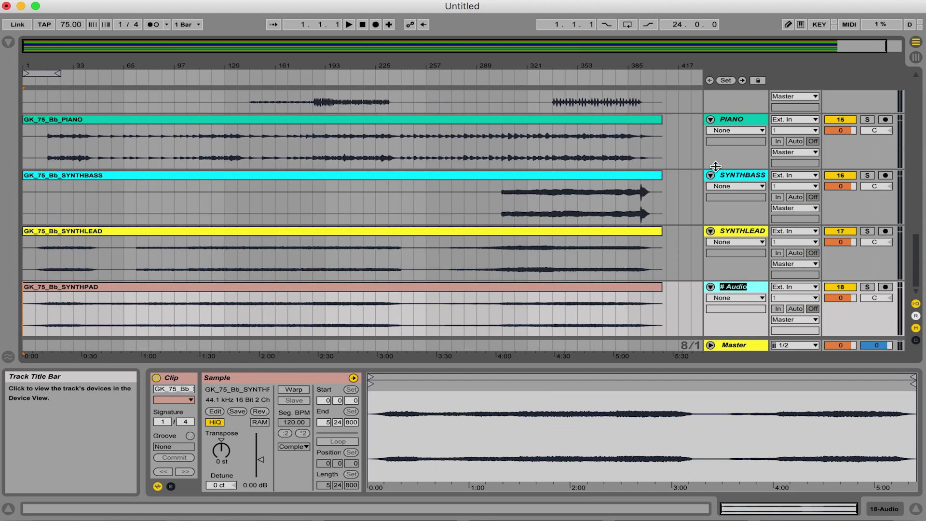
type("SYNTHPAD")
key("Return")
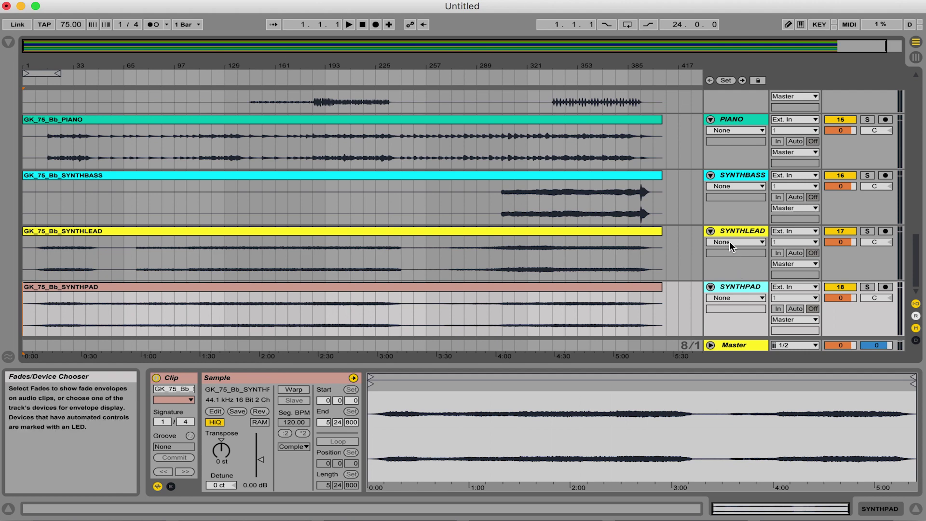
Scroll back to the top track and bring up the File menu.
scroll(745, 231, "up", 10)
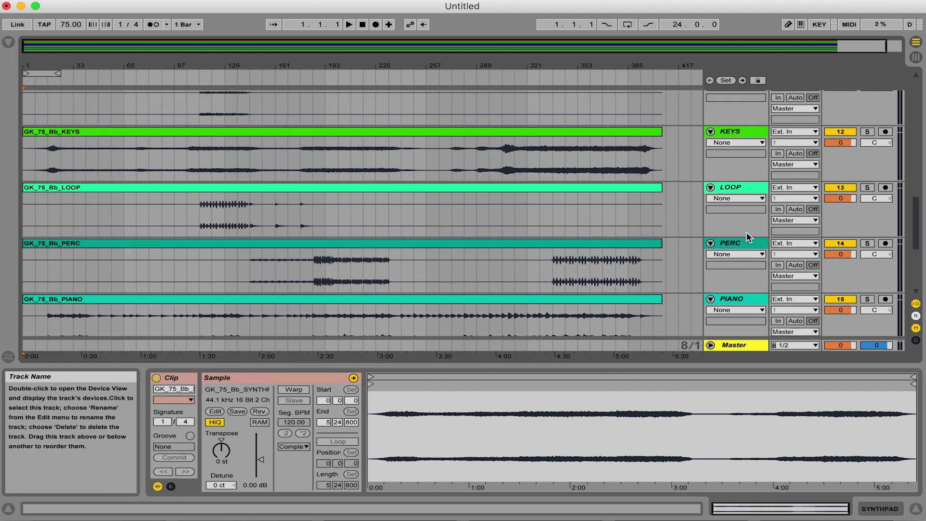
scroll(745, 231, "up", 10)
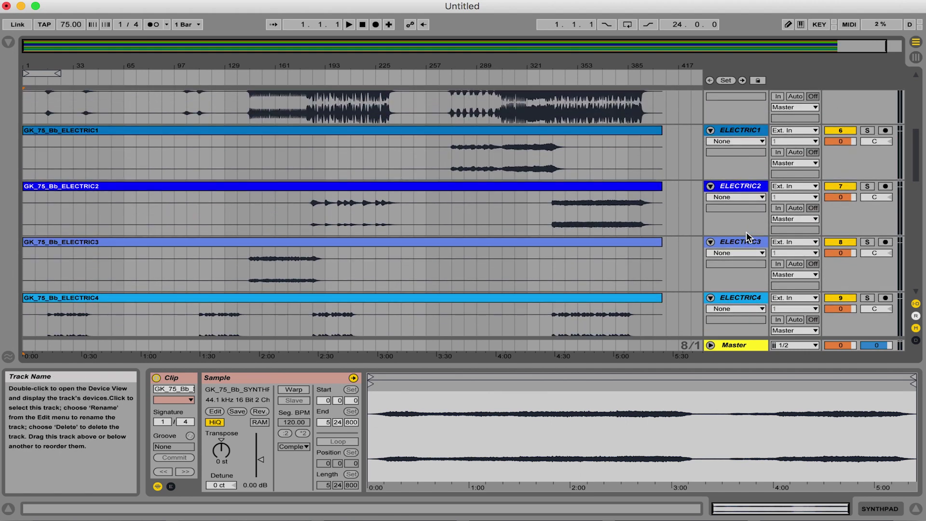
scroll(745, 231, "up", 5)
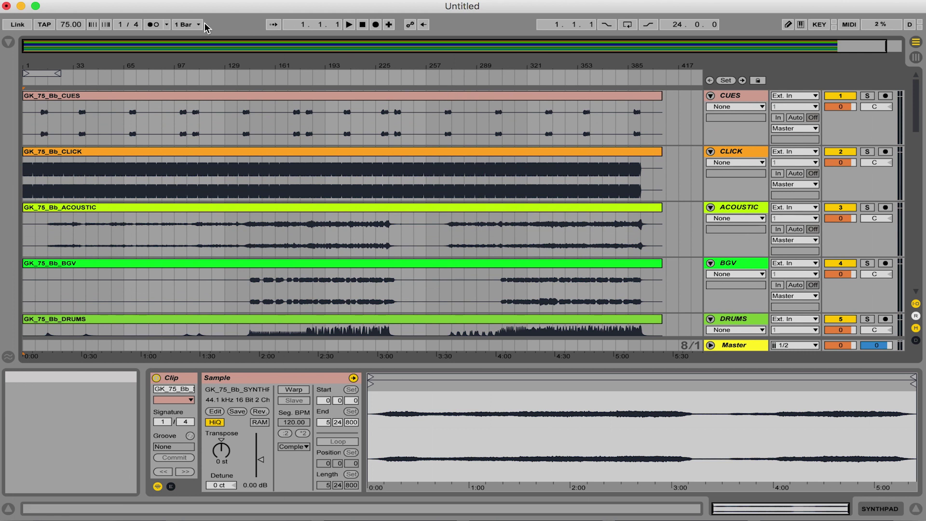
left_click(83, 0)
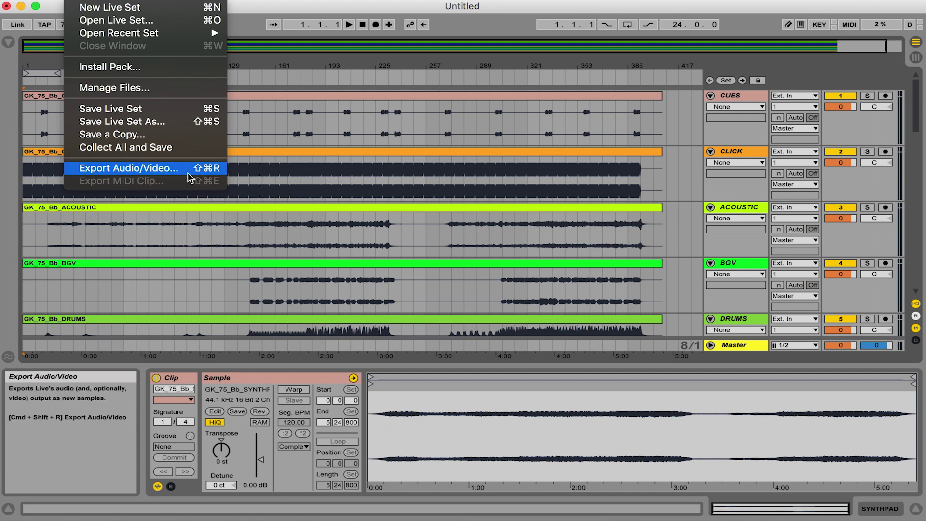
Bring up Export Audio/Video and show the Rendered Track options, currently Master.
left_click(345, 181)
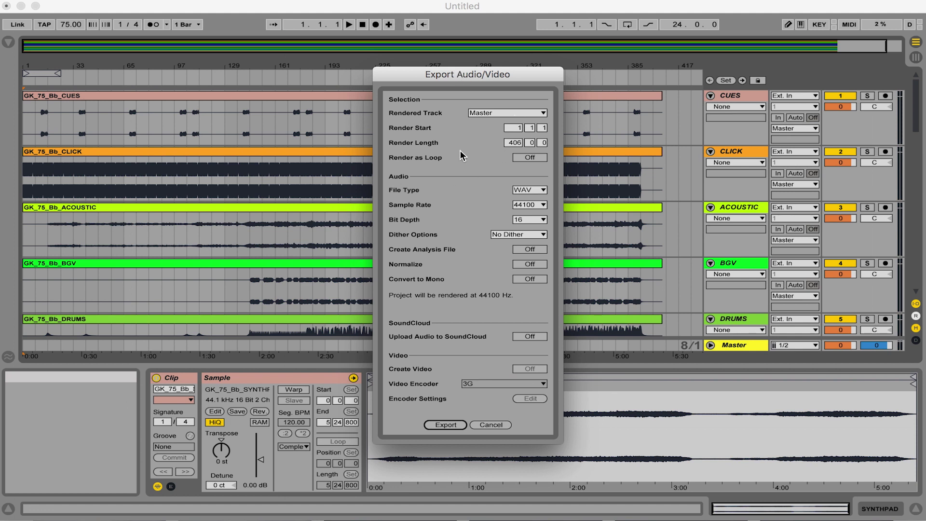
left_click(490, 114)
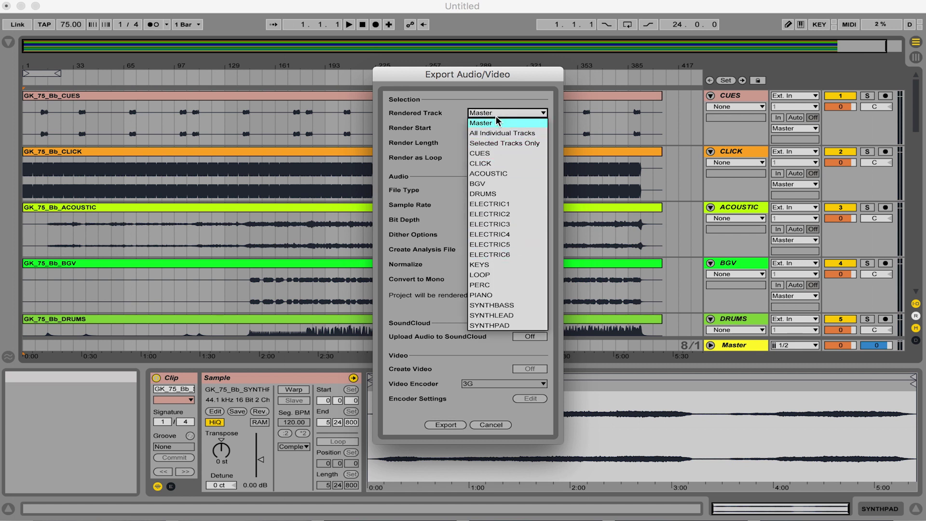
left_click(497, 122)
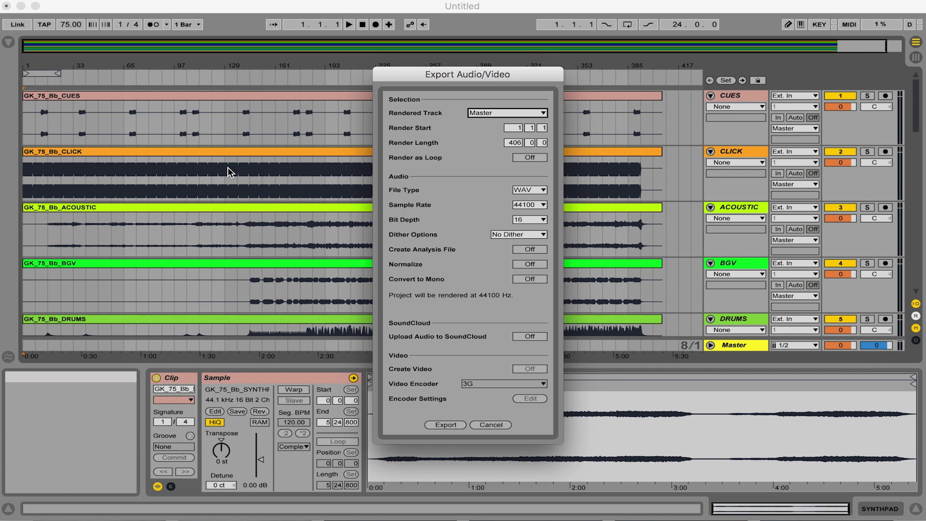
left_click(480, 113)
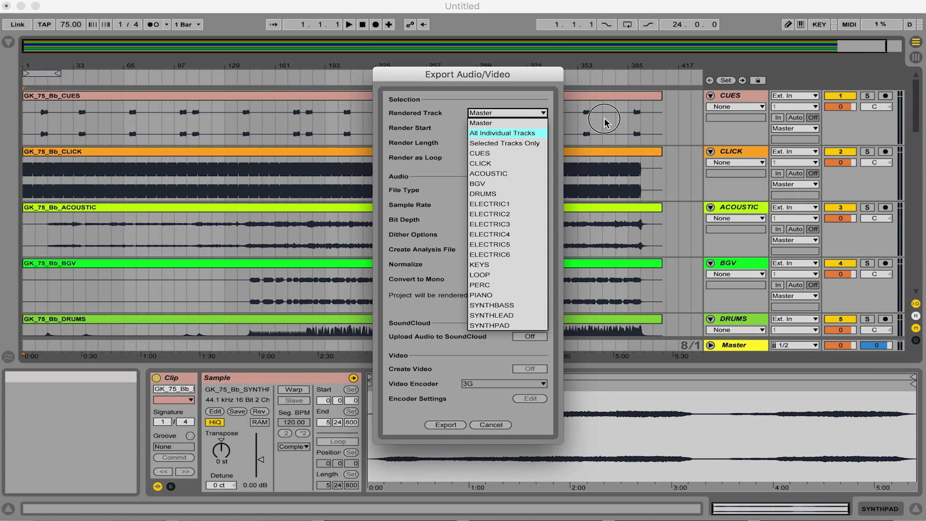
Cancel the export dialog and select the CUES, ACOUSTIC and BGV tracks.
left_click(492, 395)
left_click(491, 424)
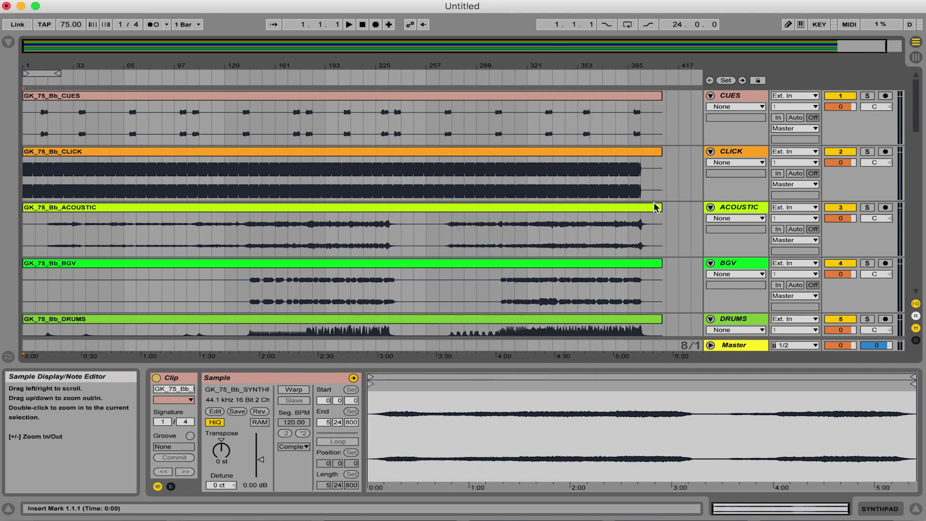
left_click(742, 99)
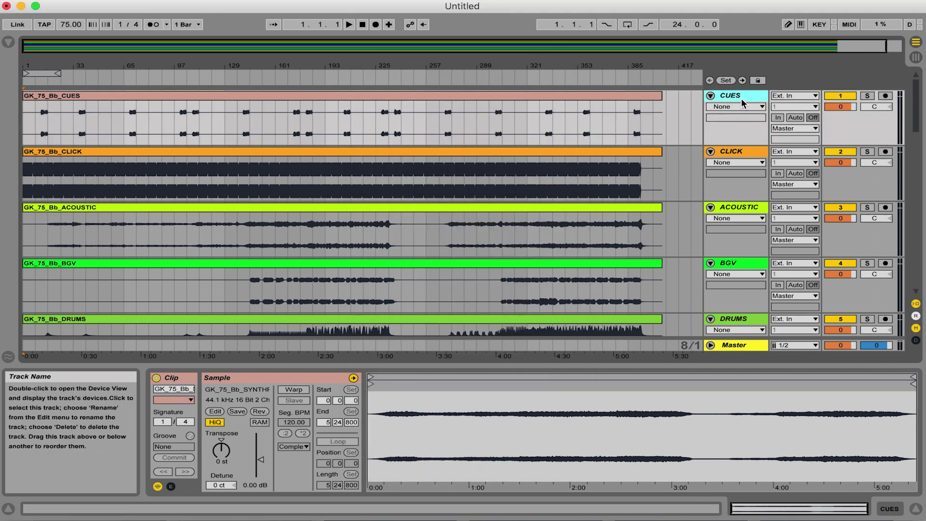
left_click(738, 208)
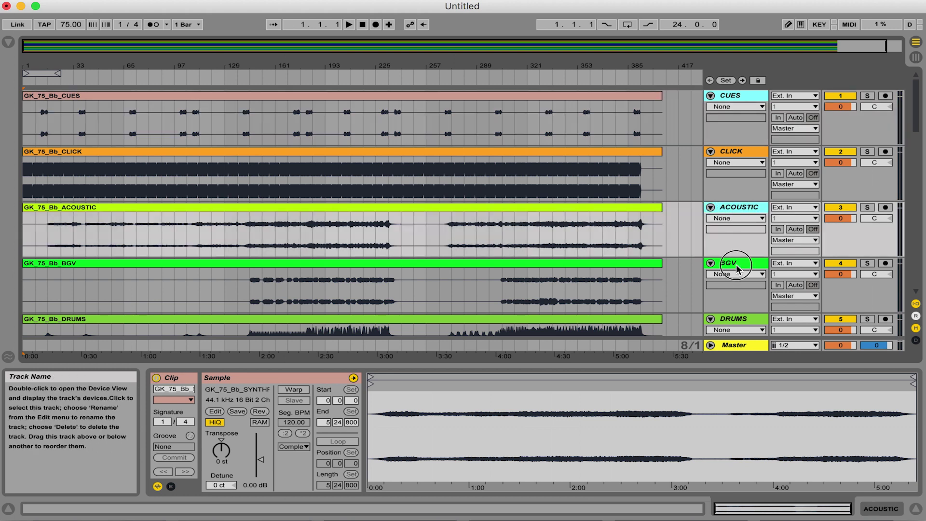
left_click(736, 266)
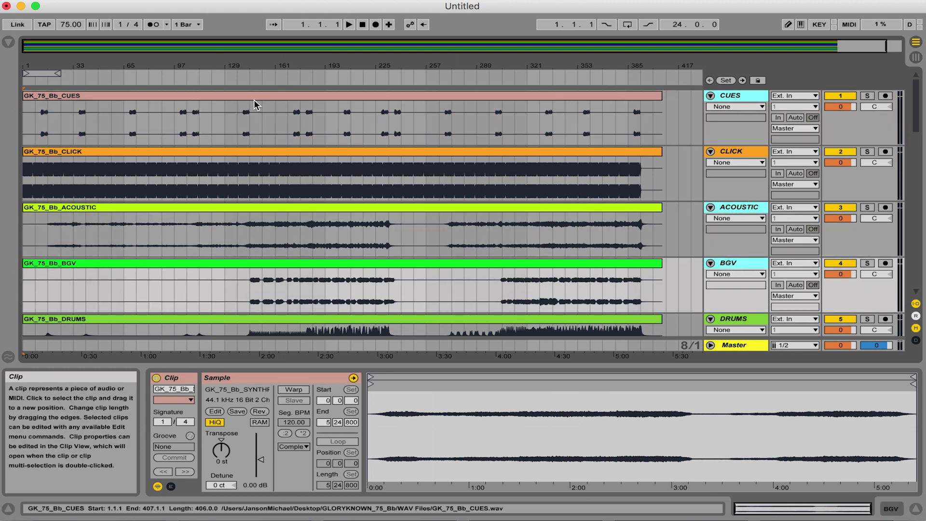
Reopen export with Cmd+Shift+R and try Rendered Track set to Selected Tracks Only.
key("super+shift+r")
left_click(494, 113)
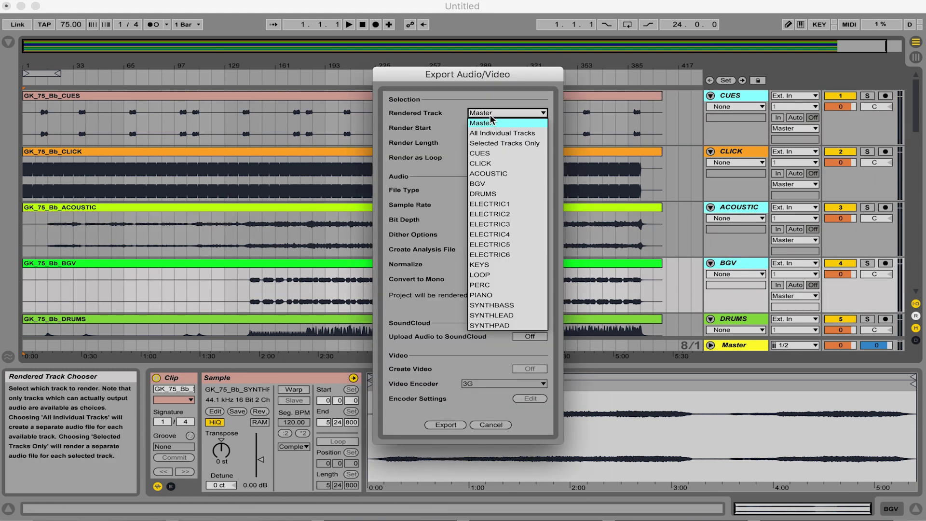
left_click(497, 144)
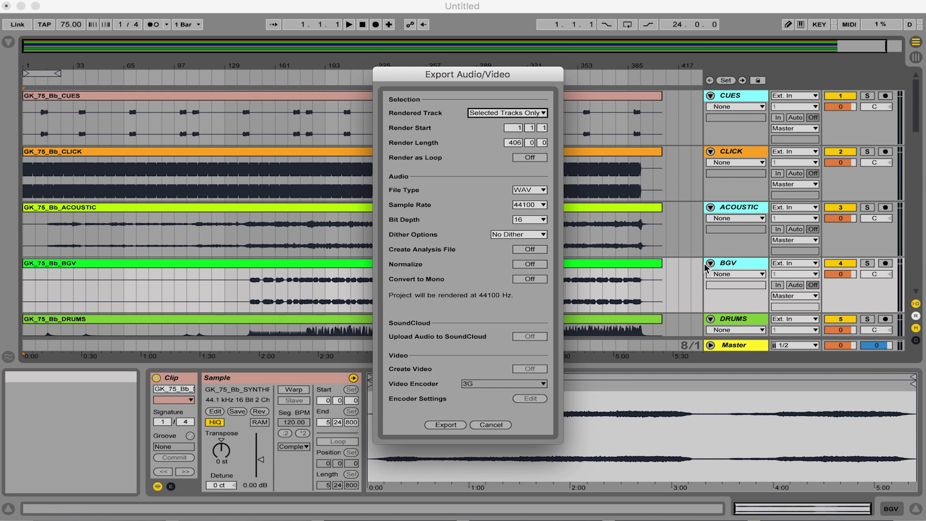
left_click(499, 115)
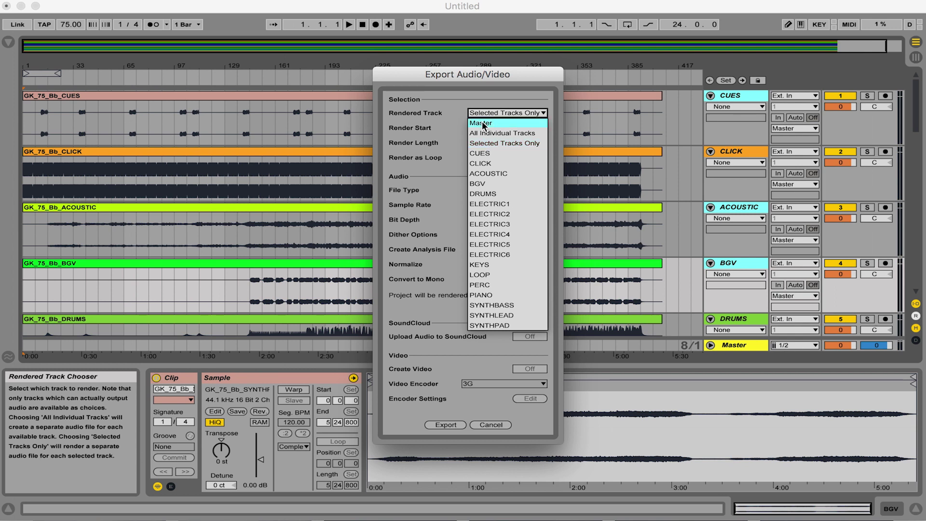
left_click(484, 125)
Reopen the export dialog and set Rendered Track to All Individual Tracks.
left_click(494, 425)
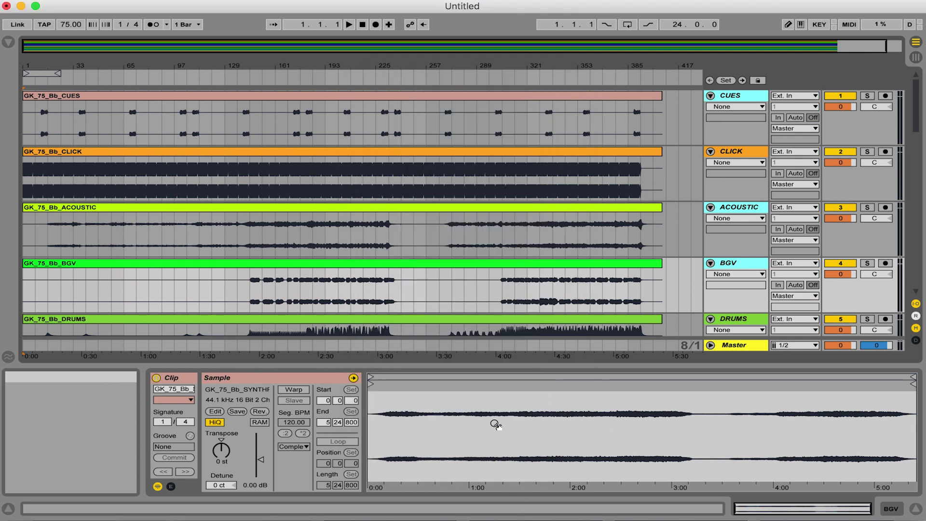
left_click(744, 208)
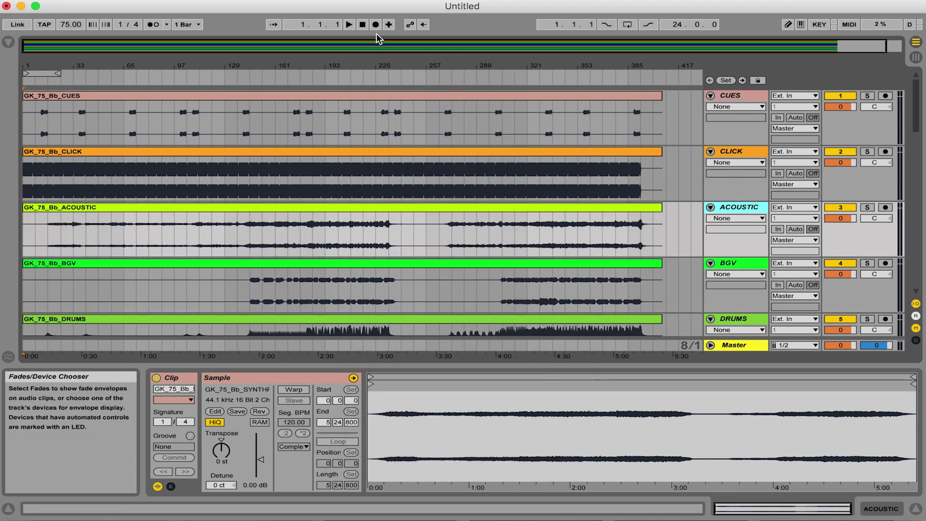
key("super+shift+r")
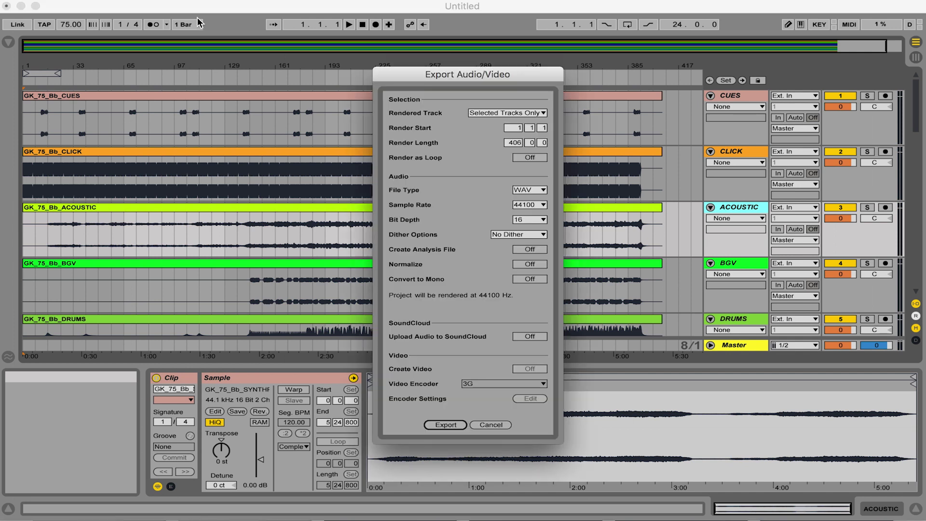
left_click(477, 114)
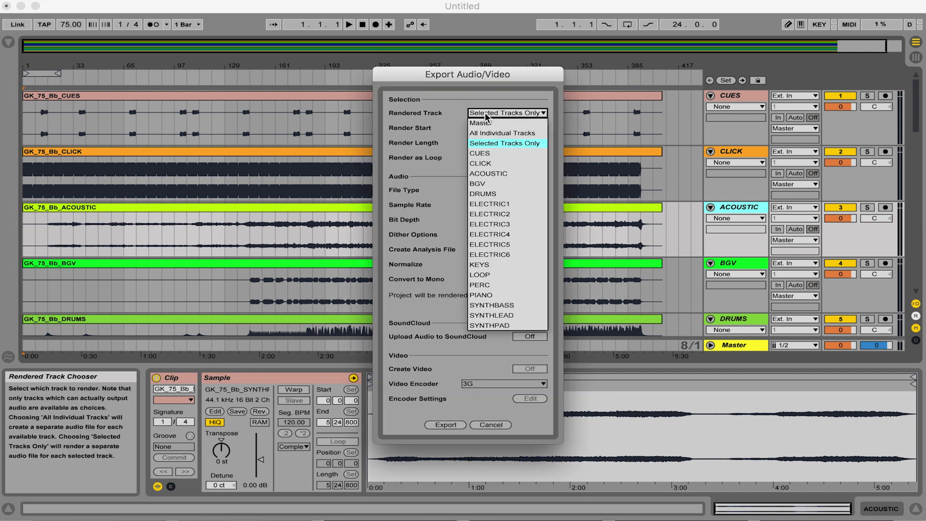
left_click(501, 133)
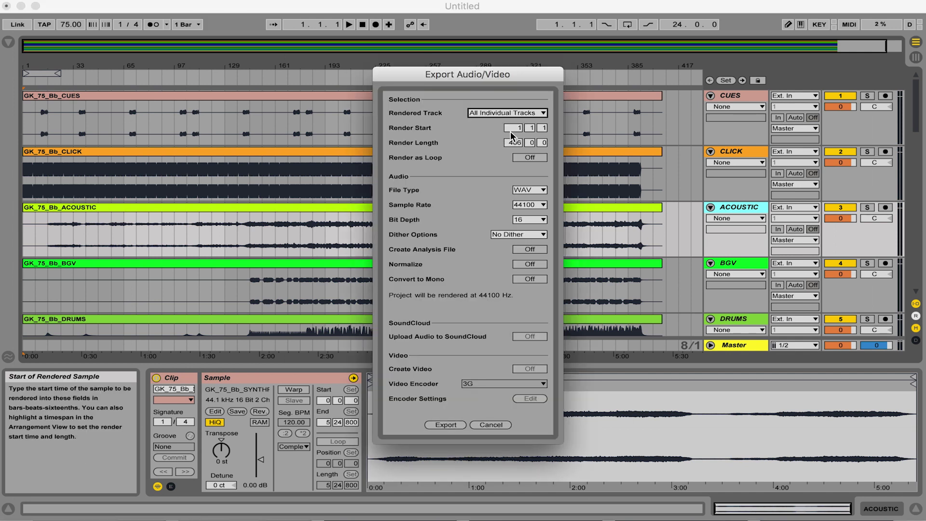
Keep 16-bit depth, leave Create Analysis File off, and start the export.
left_click(529, 223)
left_click(528, 222)
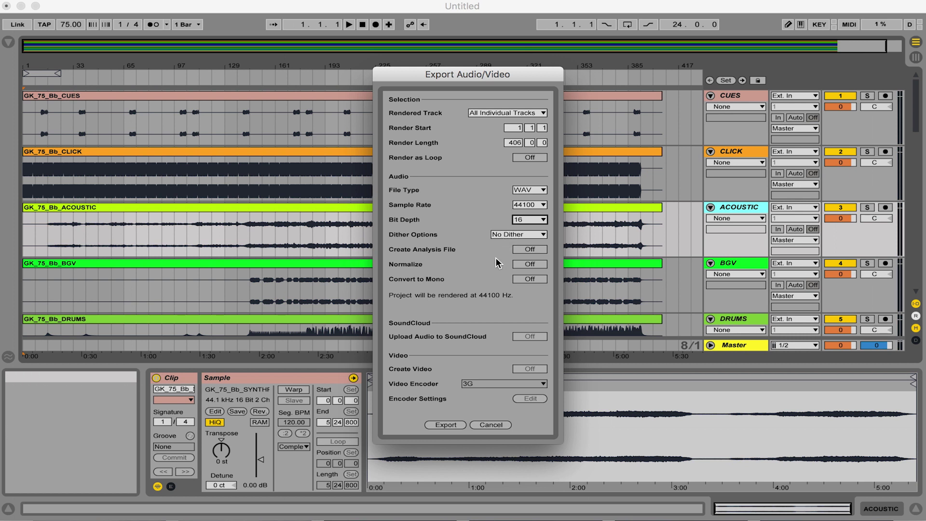
left_click(526, 251)
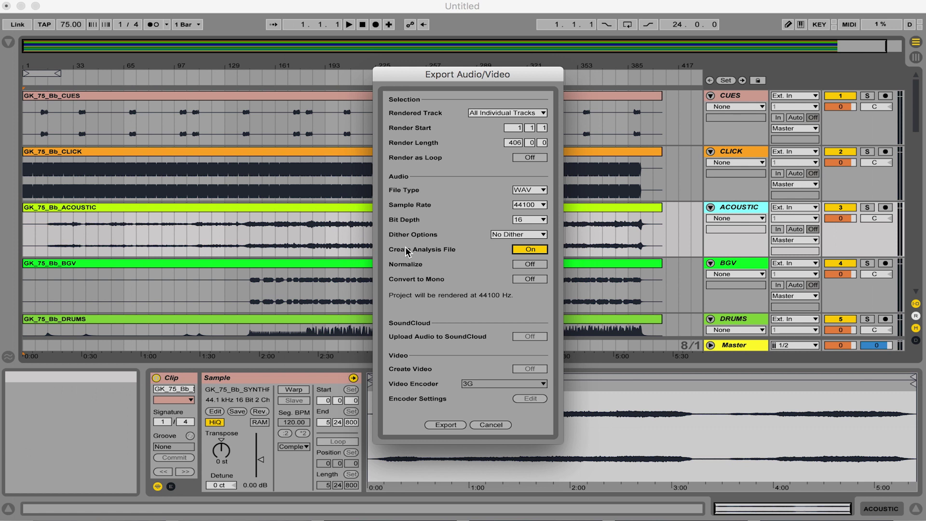
left_click(528, 251)
left_click(448, 425)
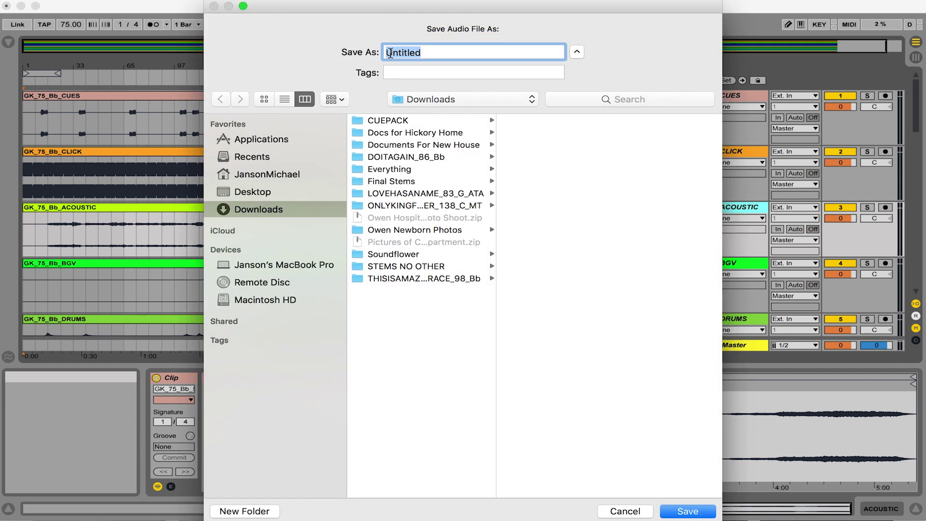
Save the stems to the Desktop with the file name prefix GK_75_Bb_.
left_click(268, 192)
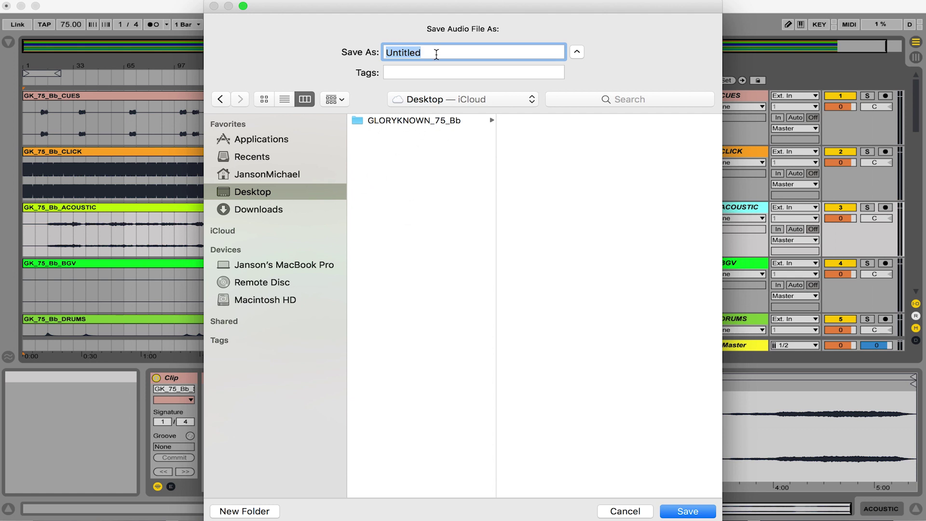
type("GK_75")
type("_Bb")
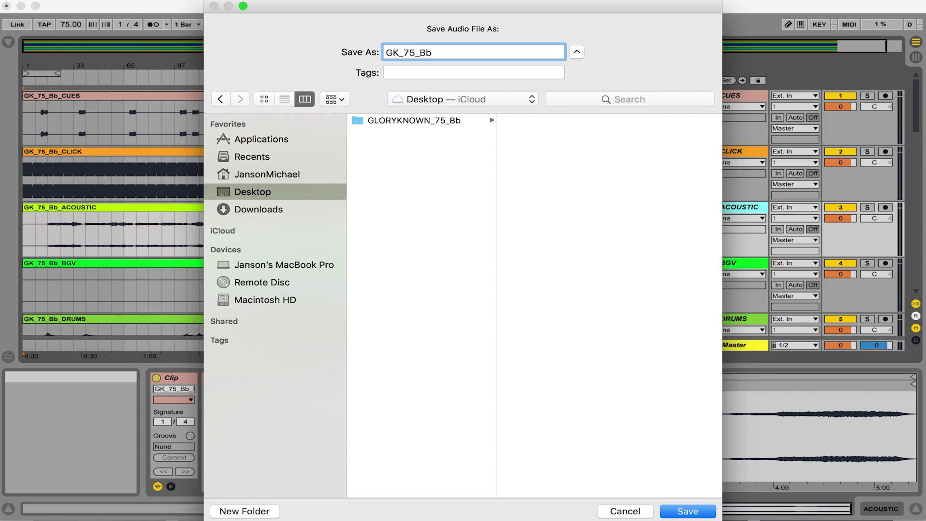
type("_")
left_click_drag(683, 12, 628, 10)
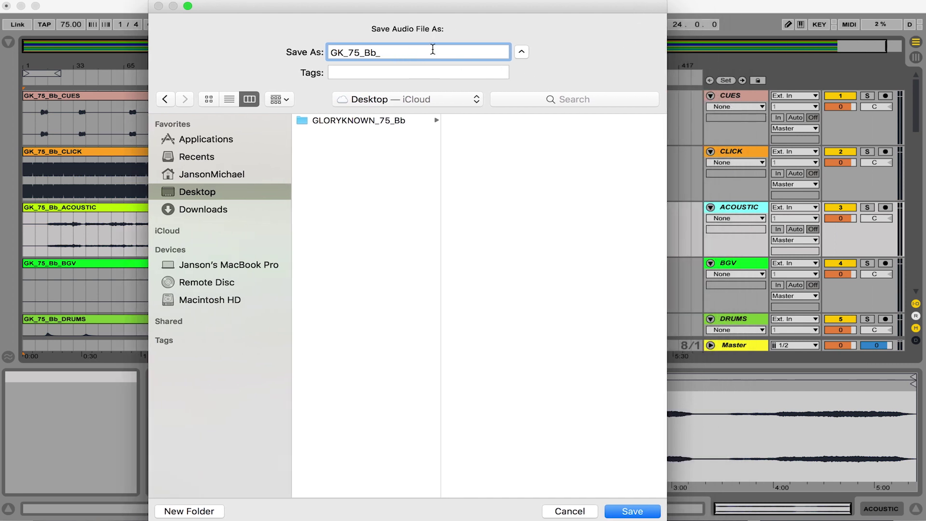
left_click(635, 511)
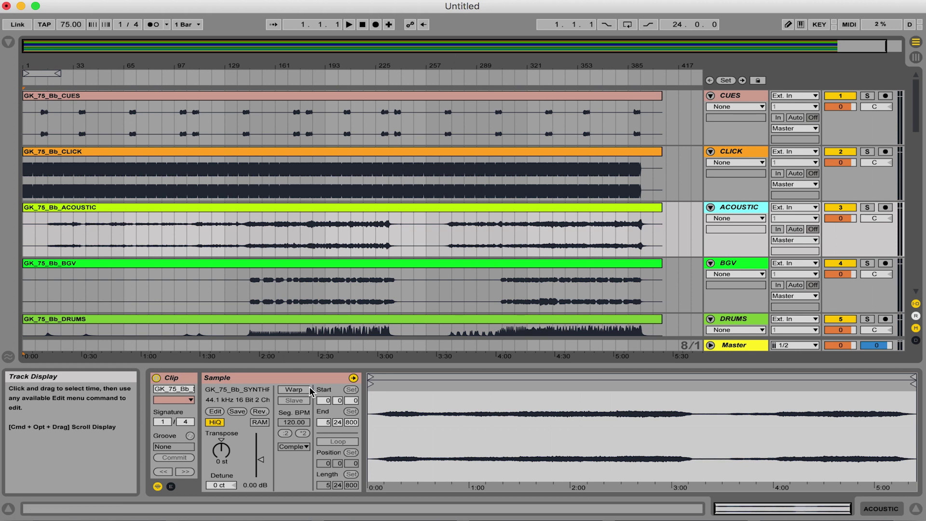
After rendering finishes, switch to Finder from the Dock.
left_click(41, 505)
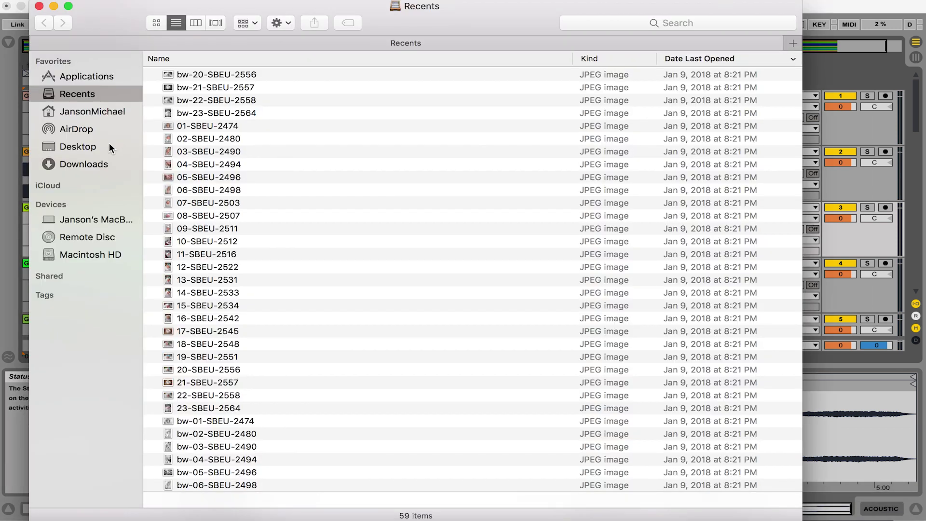
Select all 18 GK_75_Bb_ stem WAVs on the Desktop and compress them into Archive.zip.
left_click(84, 146)
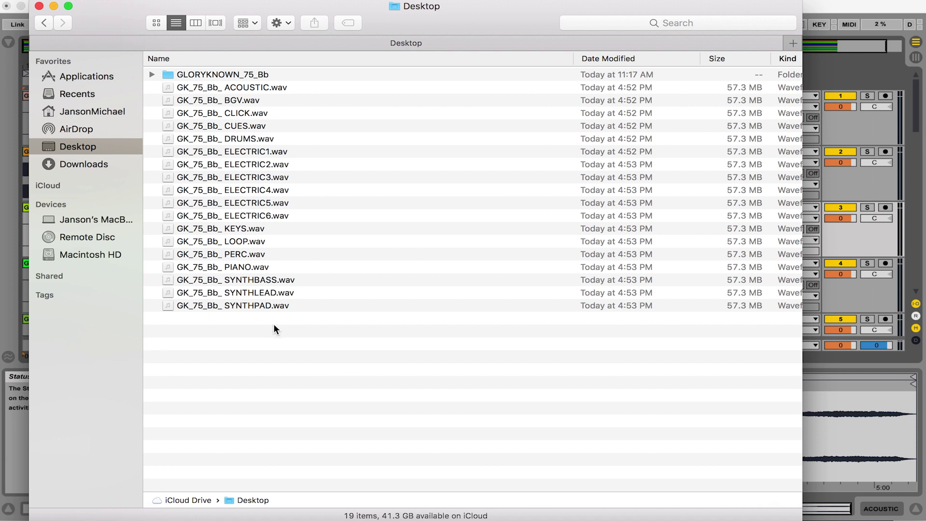
left_click(244, 307)
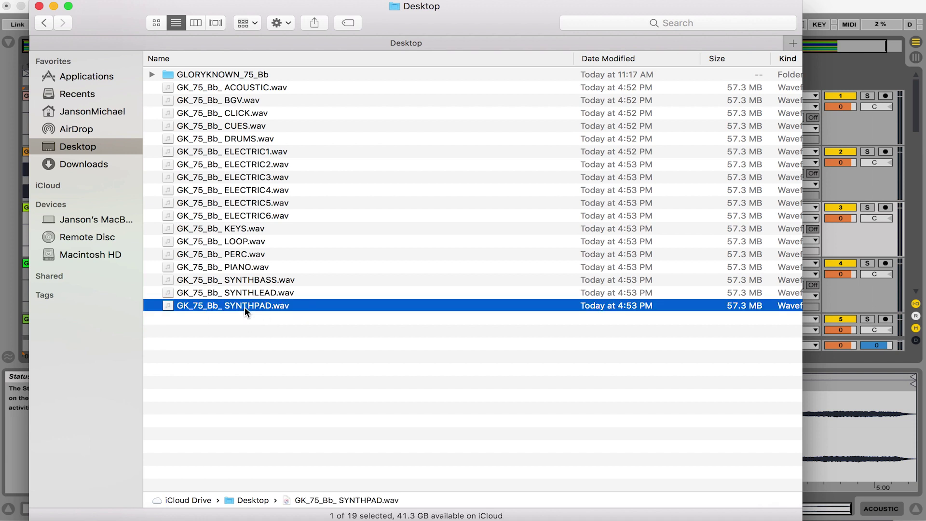
left_click(240, 87, "shift")
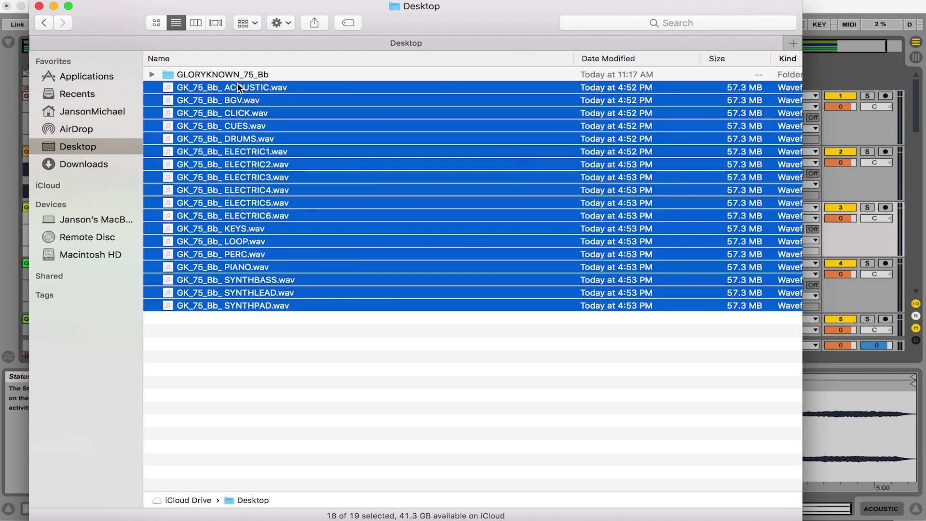
right_click(302, 130)
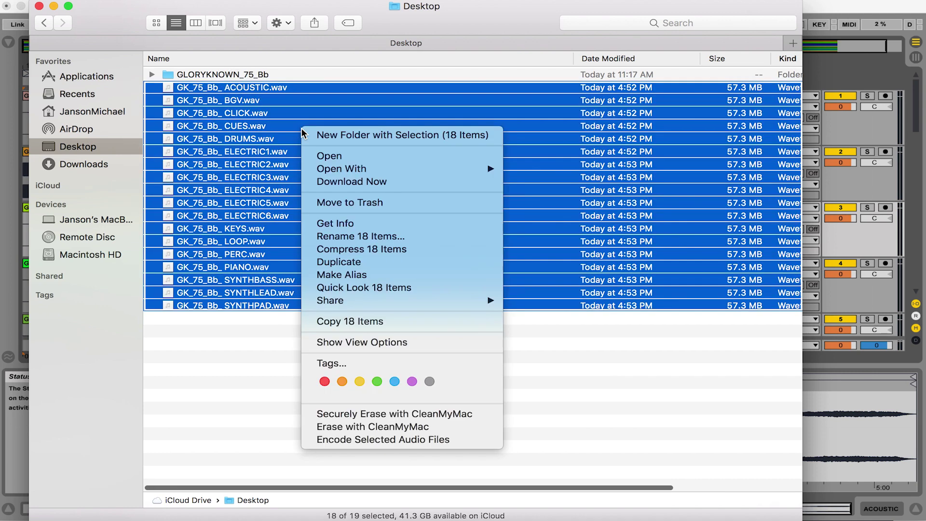
left_click(345, 250)
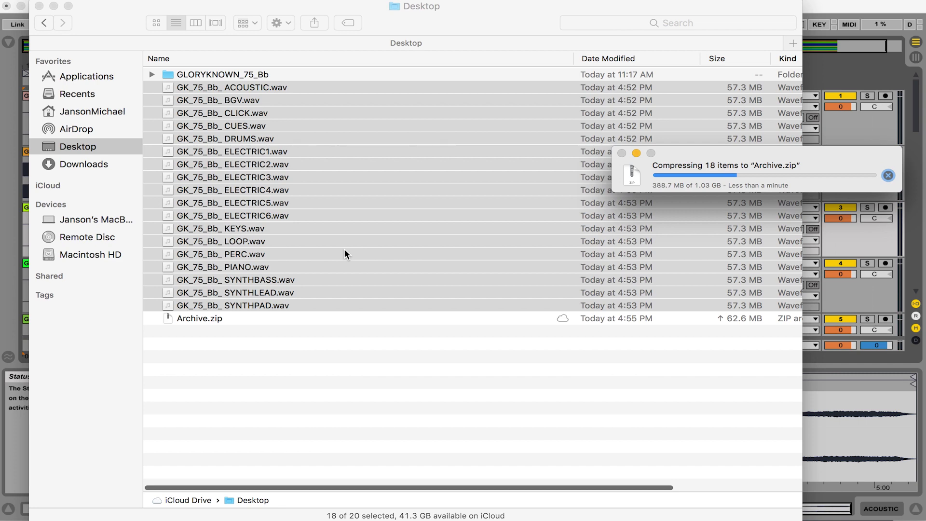
left_click(240, 88)
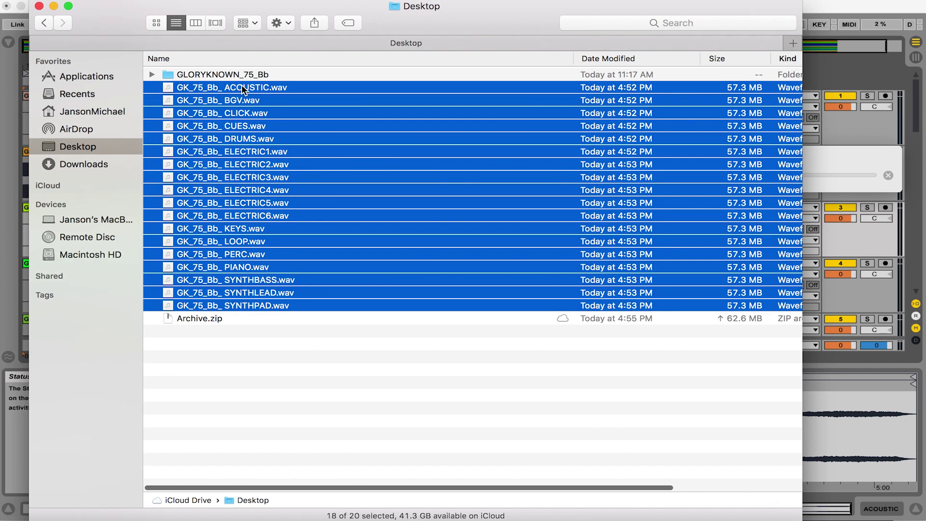
left_click(243, 89)
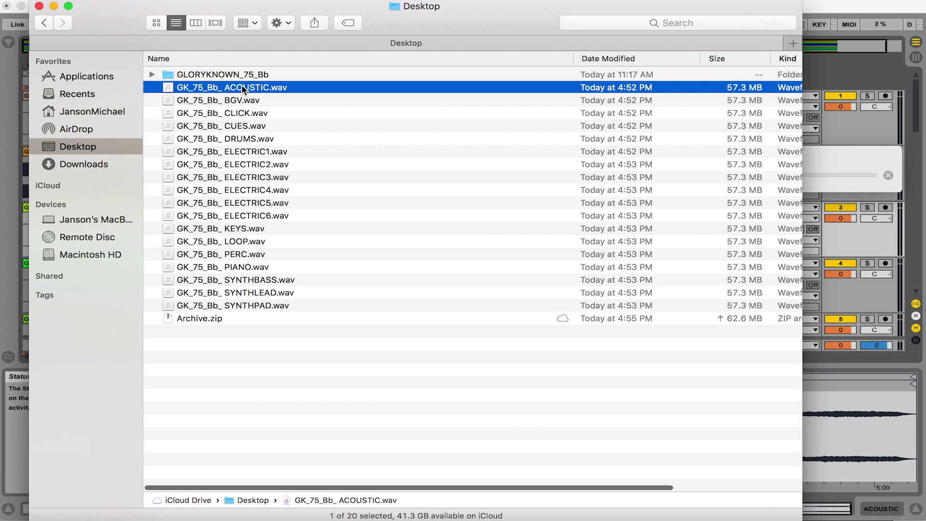
key("Return")
key("super+c")
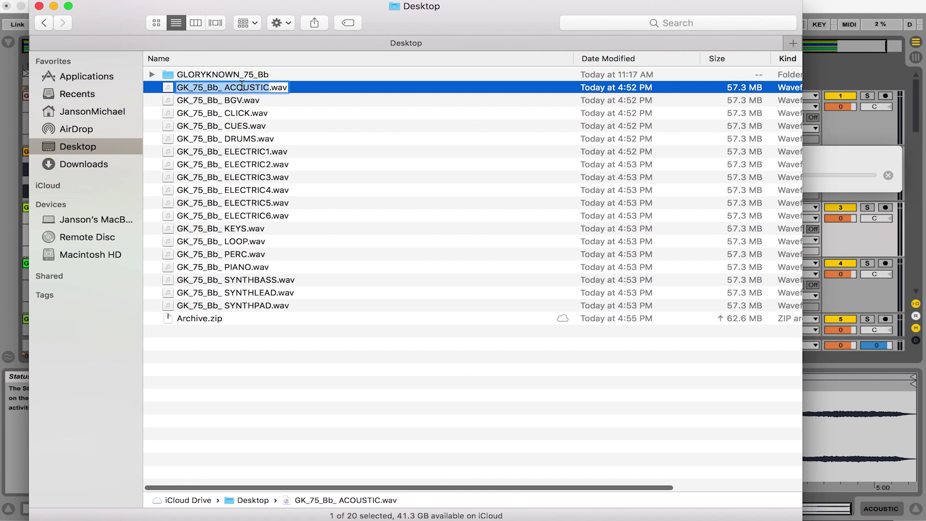
left_click(197, 318)
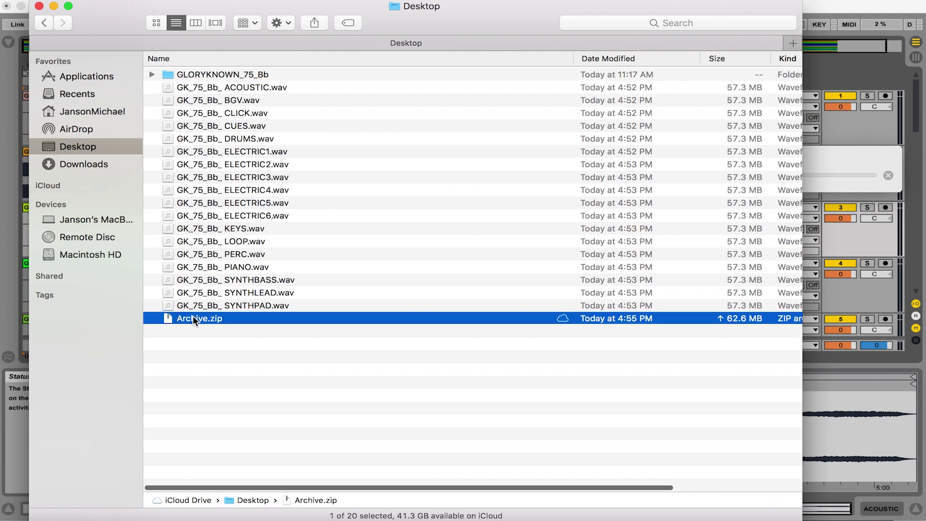
key("Return")
key("super+v")
key("BackSpace")
key("BackSpace")
key("BackSpace")
key("BackSpace")
key("BackSpace")
key("BackSpace")
key("BackSpace")
key("BackSpace")
key("BackSpace")
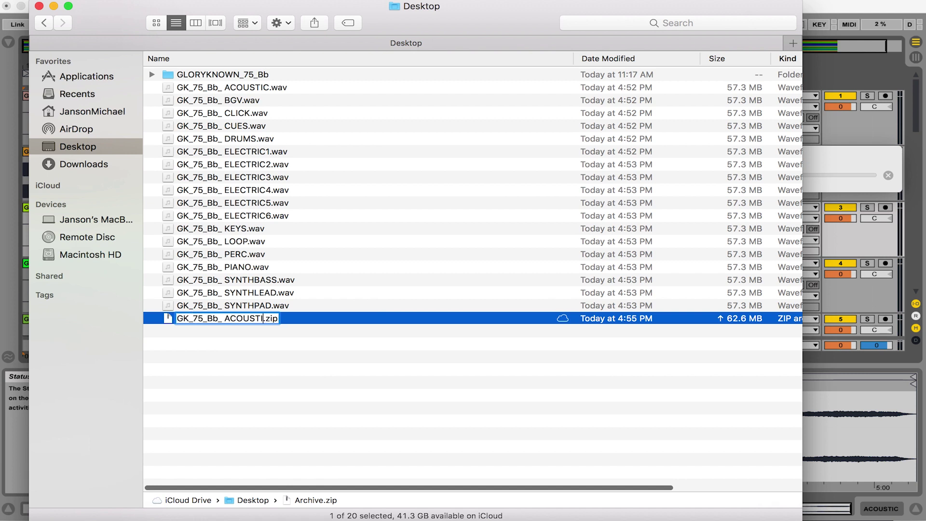
key("BackSpace")
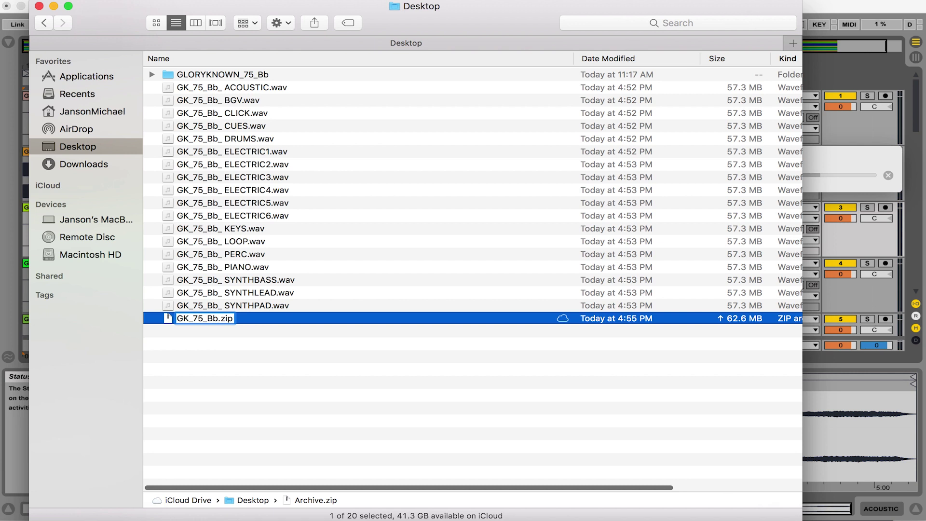
key("Return")
left_click(843, 167)
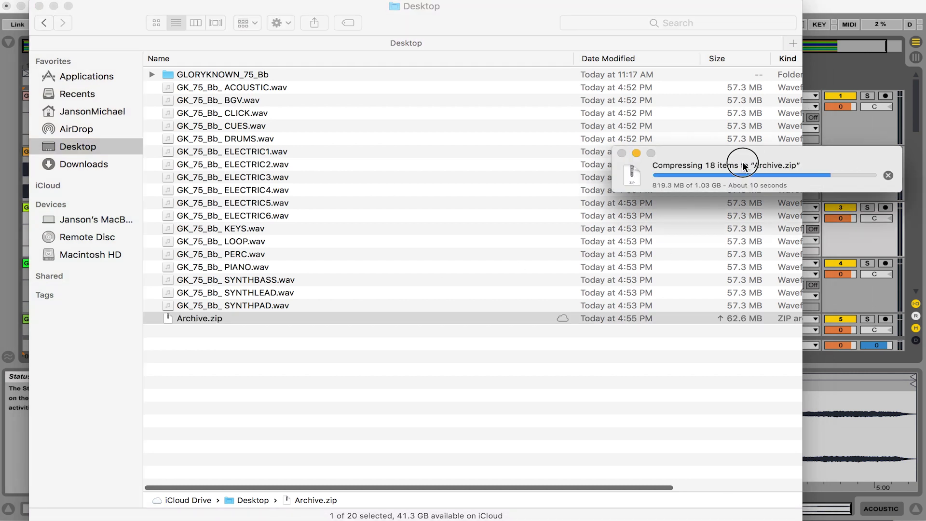
left_click_drag(734, 155, 601, 155)
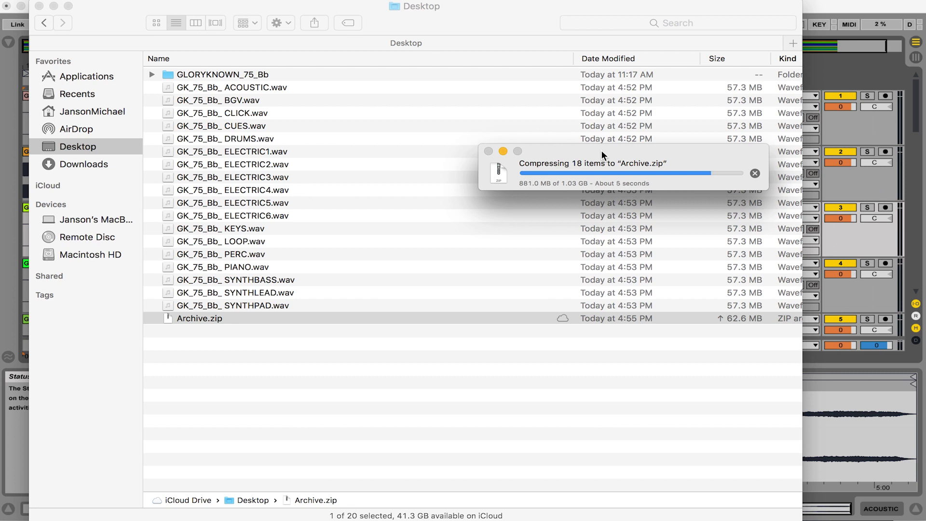